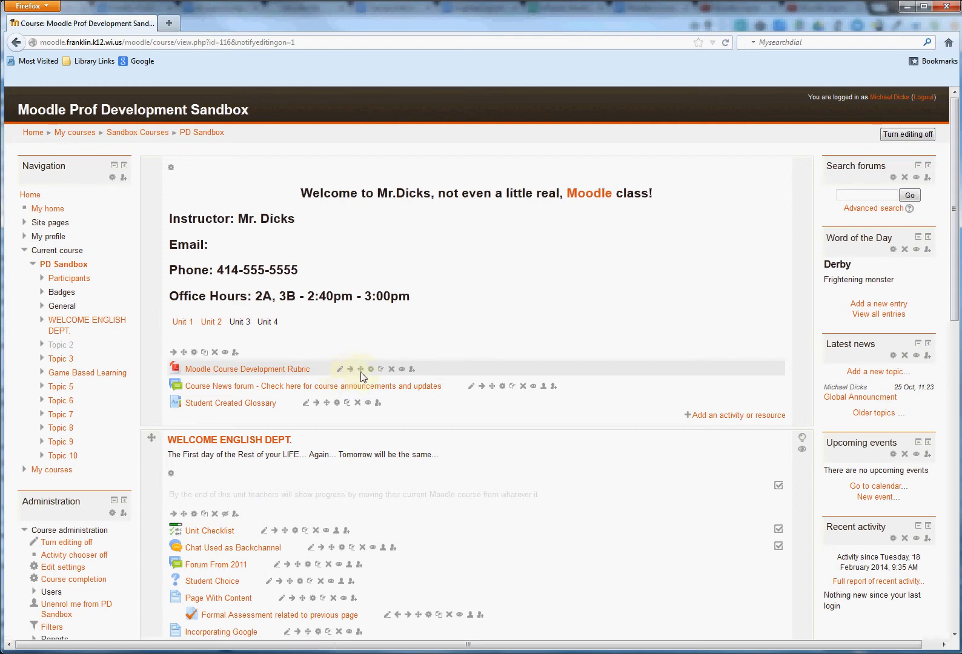
Hide the Moodle Course Development Rubric resource and make it visible again.
mouse_move(360, 370)
mouse_down()
mouse_move(364, 406)
mouse_move(365, 376)
mouse_up()
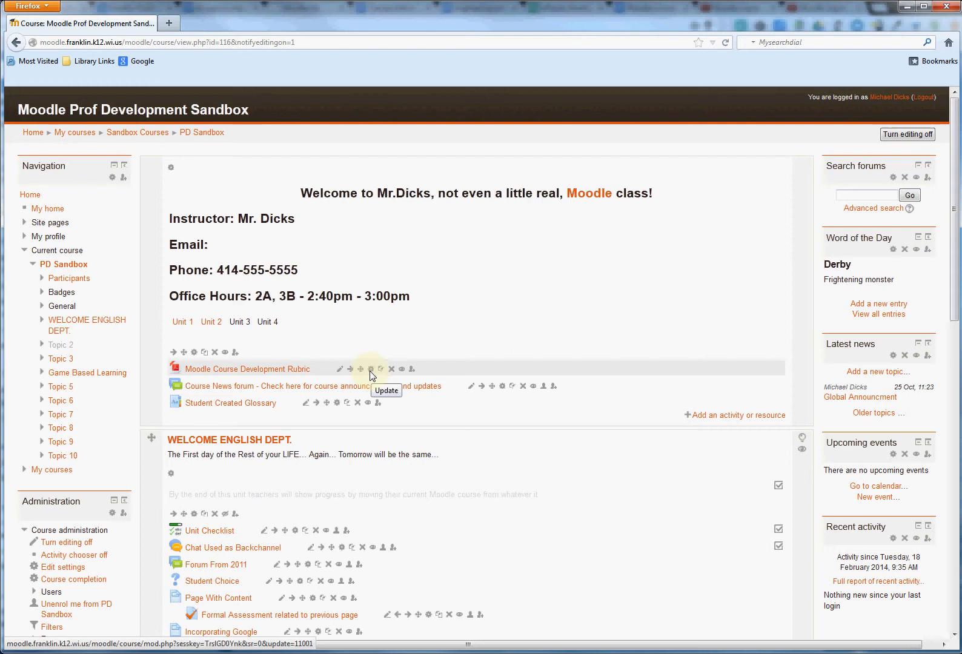
click(402, 369)
click(402, 369)
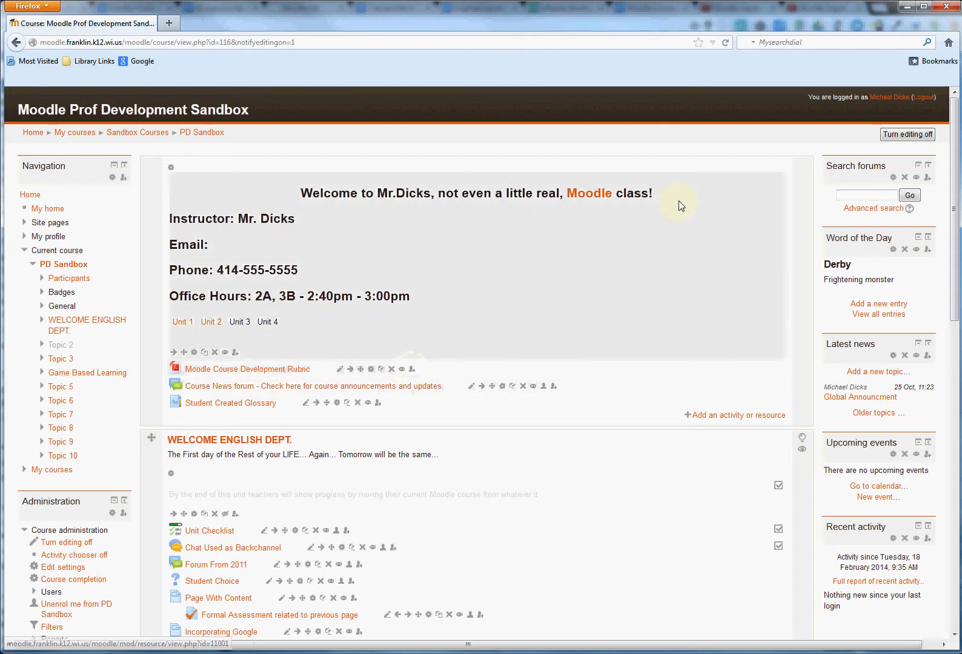
Turn off editing for the PD Sandbox course and open its course settings.
click(908, 134)
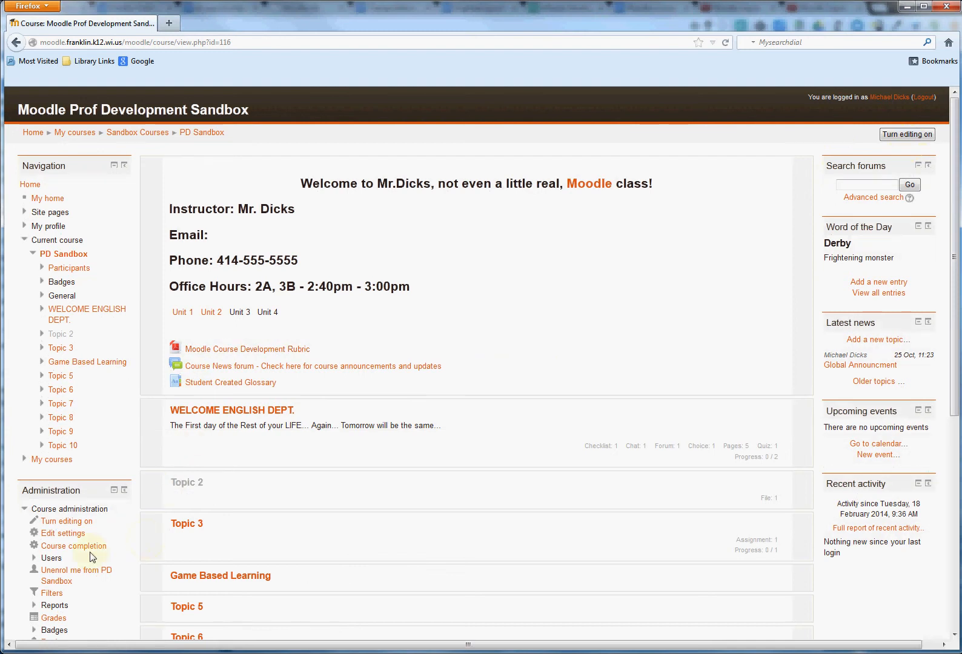
click(63, 533)
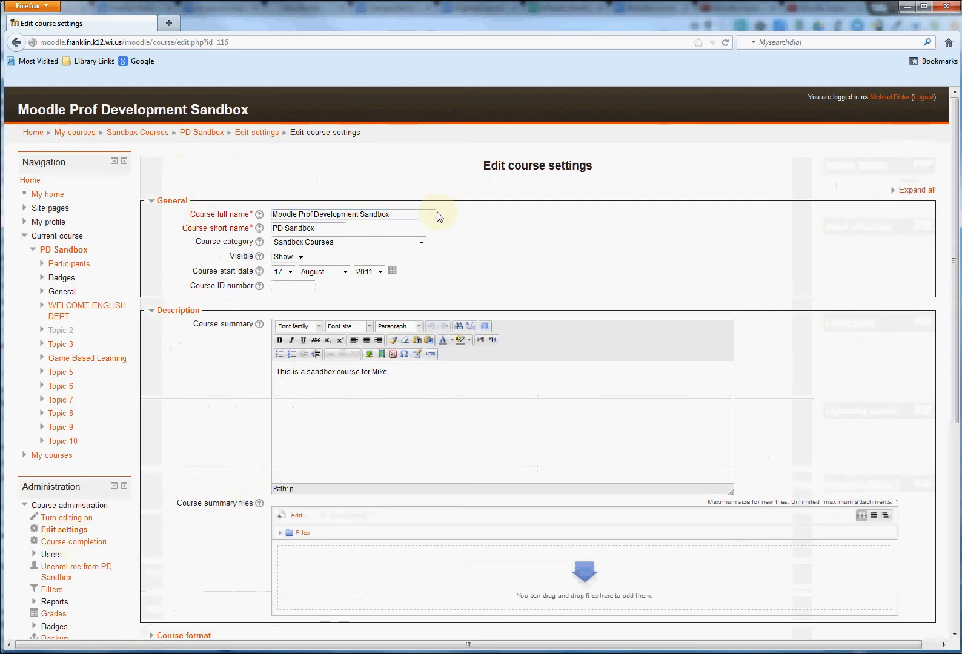
Examine the course full name and course short name in the General settings.
drag(407, 222, 227, 217)
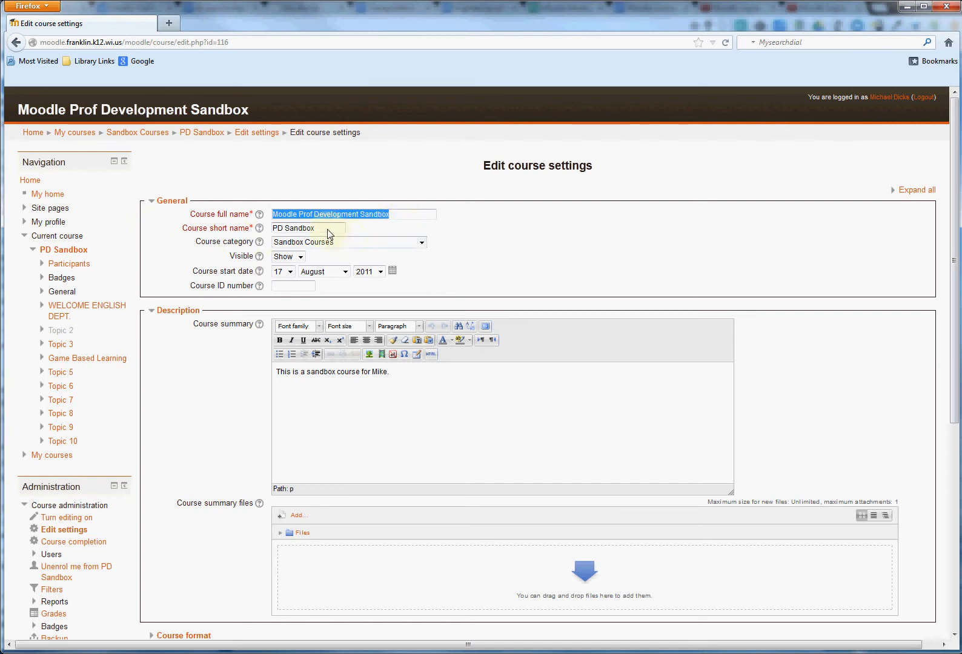
drag(328, 229, 240, 236)
click(370, 235)
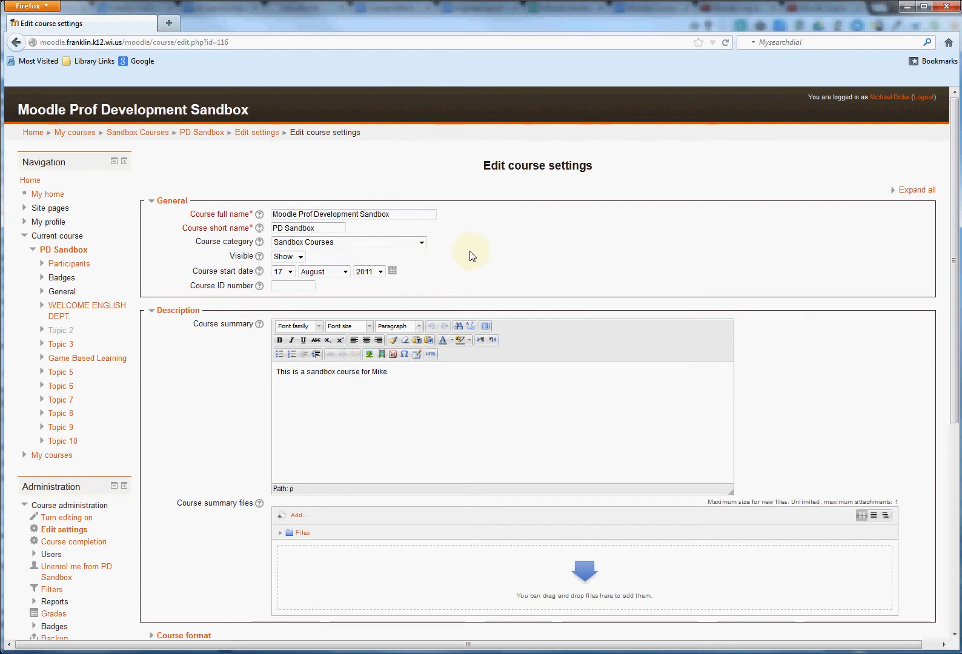
Expand the Course format settings and choose Topics format with 10 sections.
scroll(472, 256, down, 4)
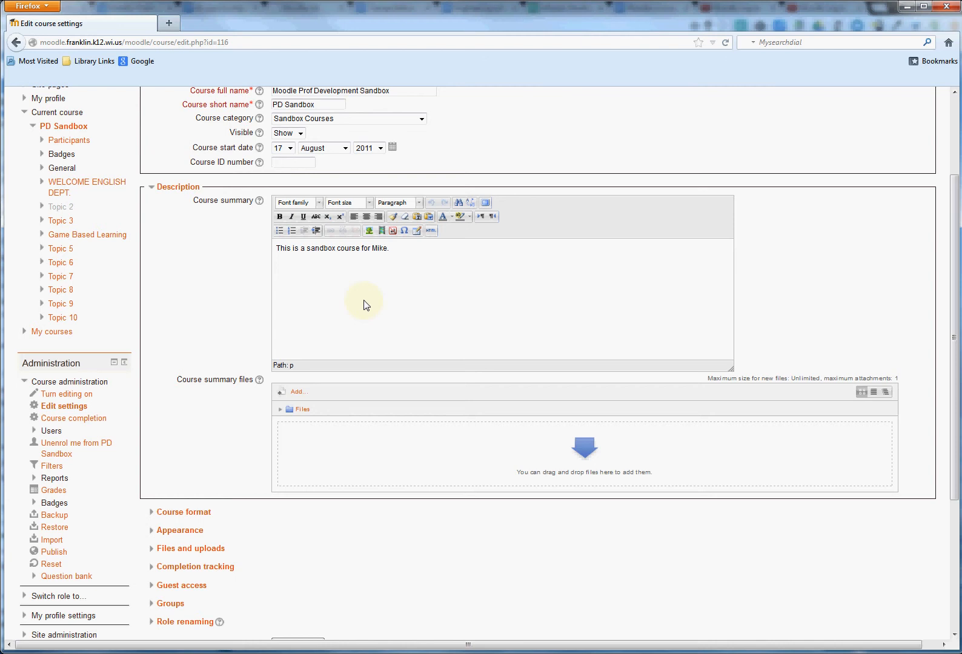
scroll(366, 305, down, 5)
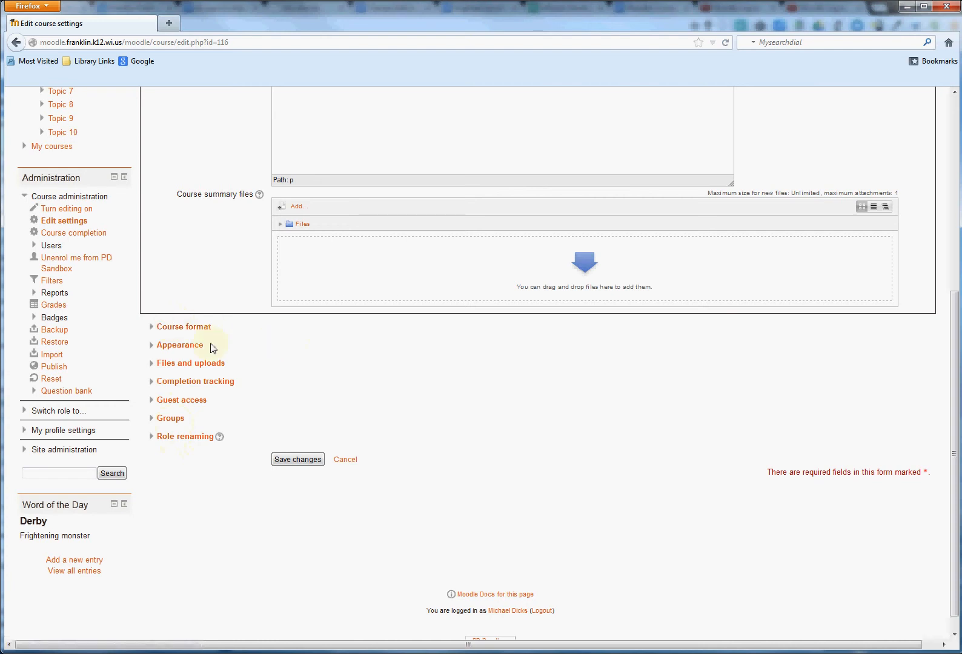
click(182, 328)
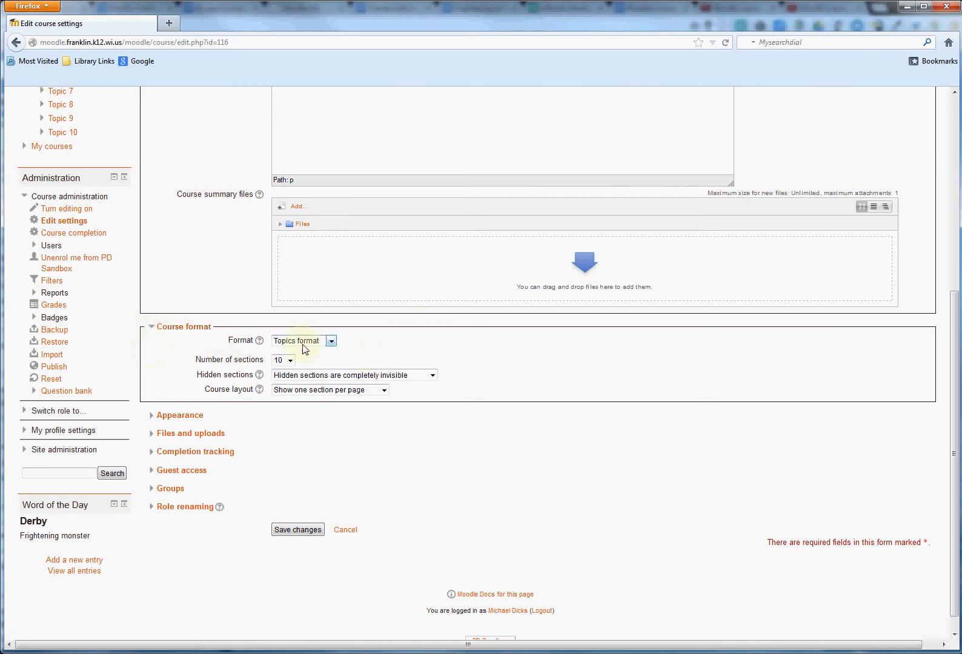
click(330, 341)
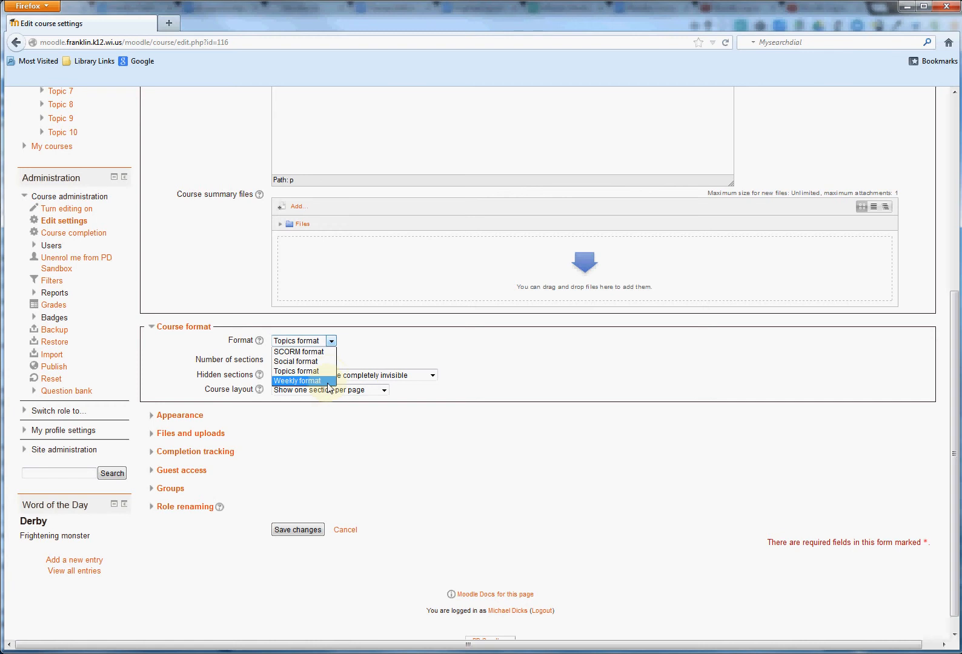
click(322, 371)
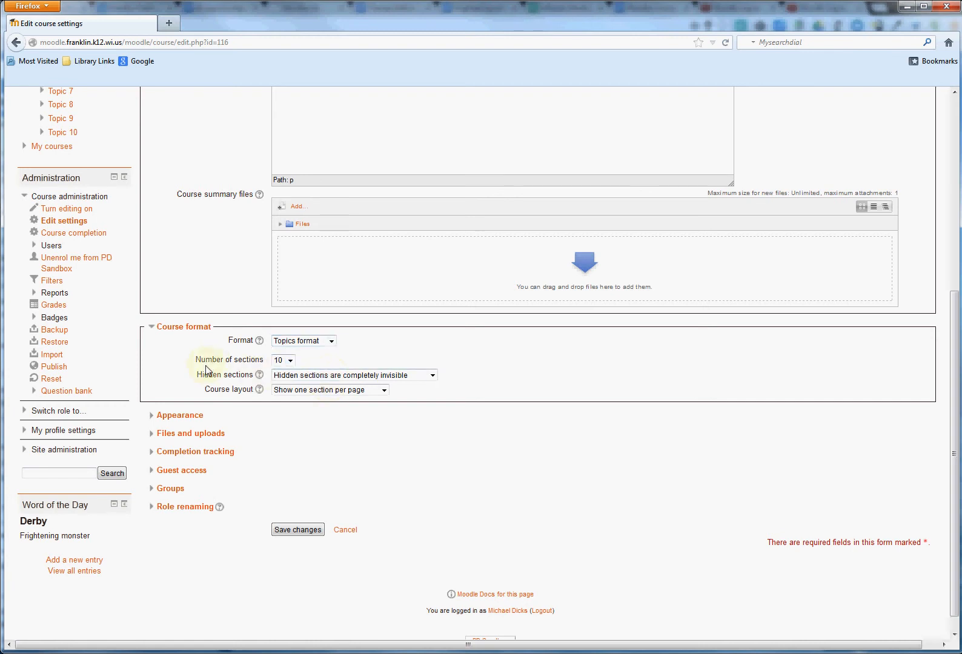
click(290, 361)
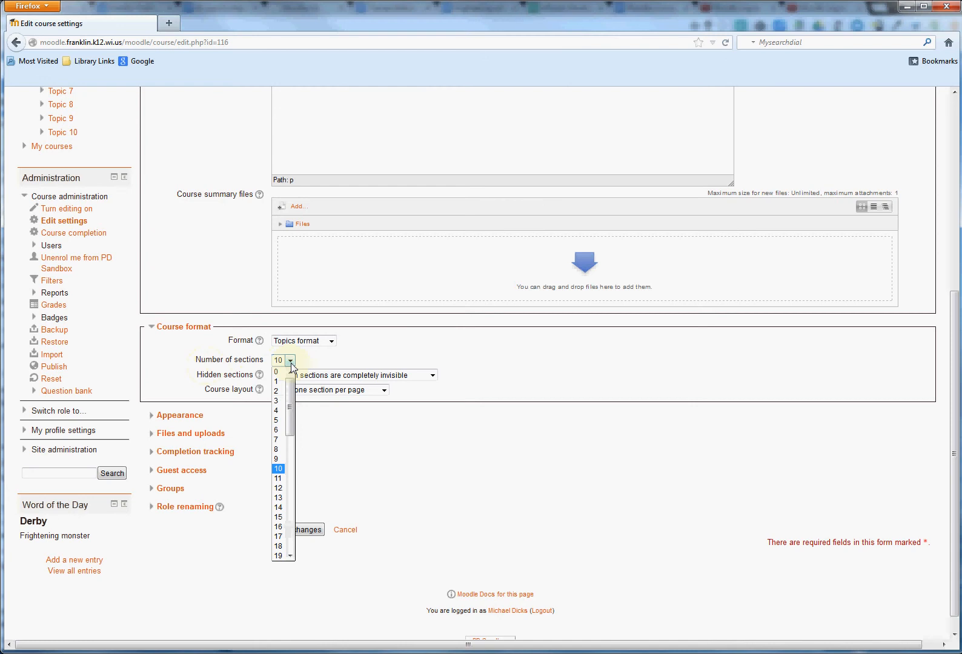
drag(290, 413, 291, 387)
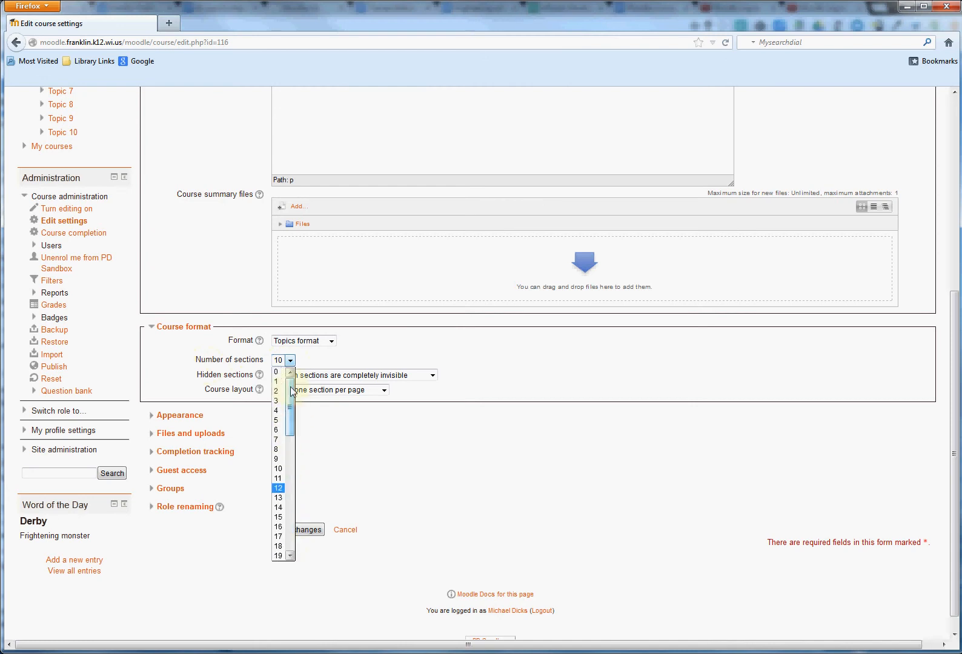
click(277, 468)
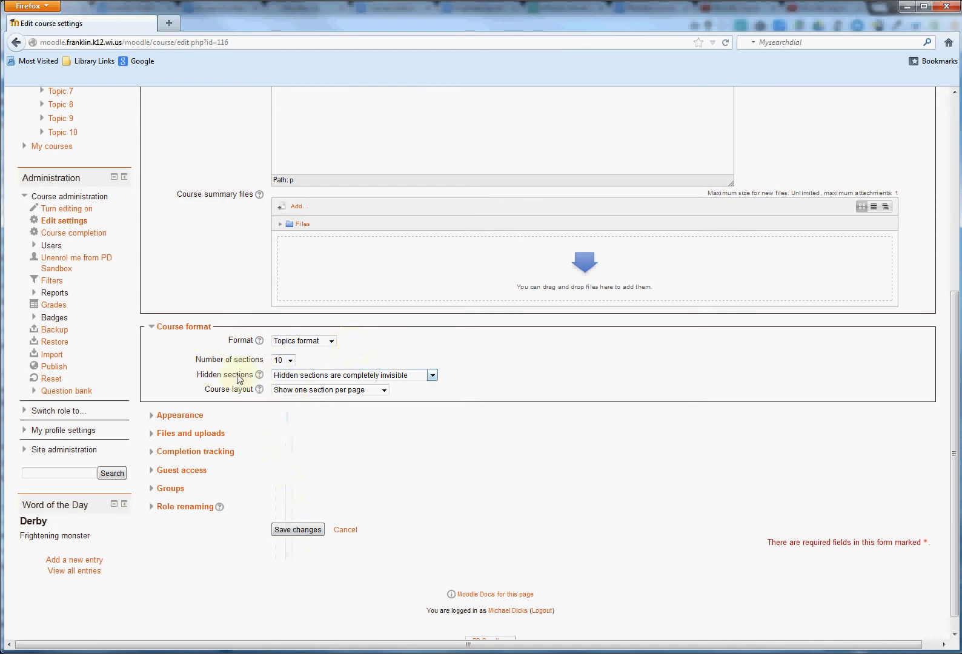
Make hidden sections completely invisible and set the course layout to show one section per page.
click(395, 374)
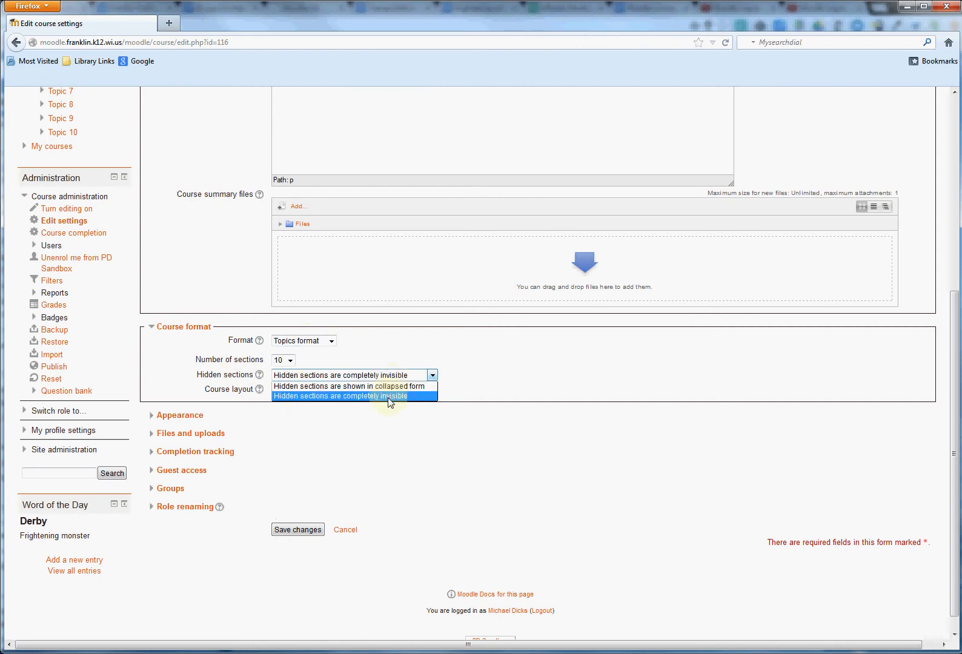
click(389, 396)
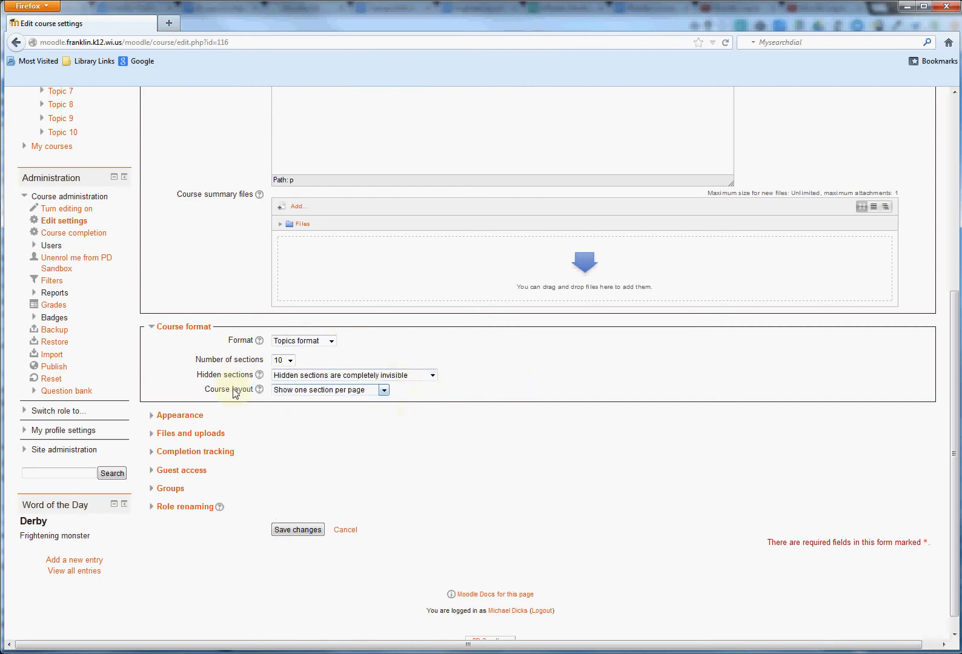
click(333, 390)
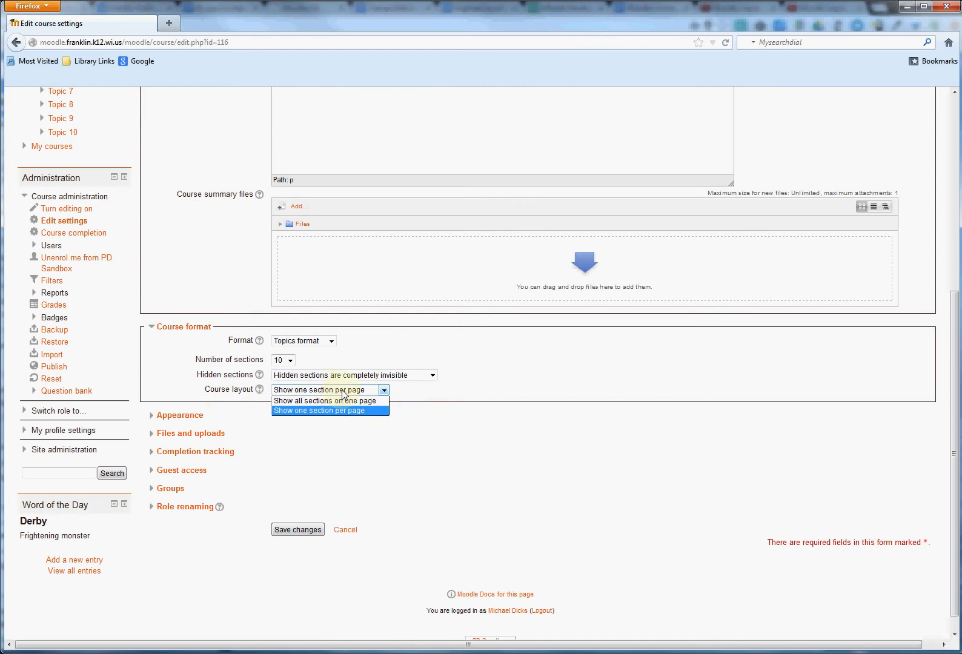
click(372, 411)
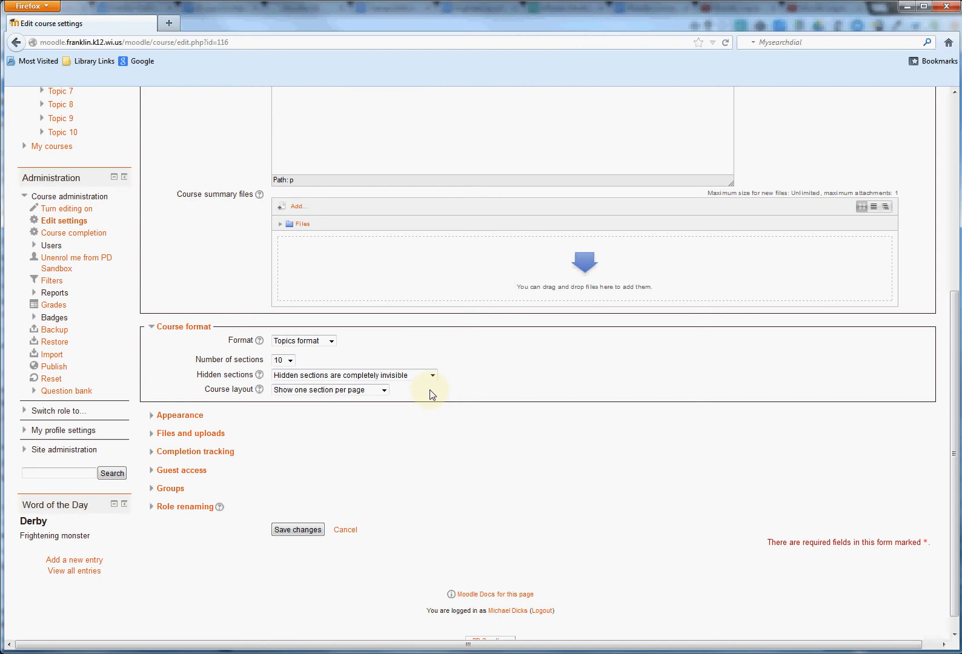
Look through the Force theme options in the Appearance settings, and collapse the Appearance and Course format sections.
click(190, 422)
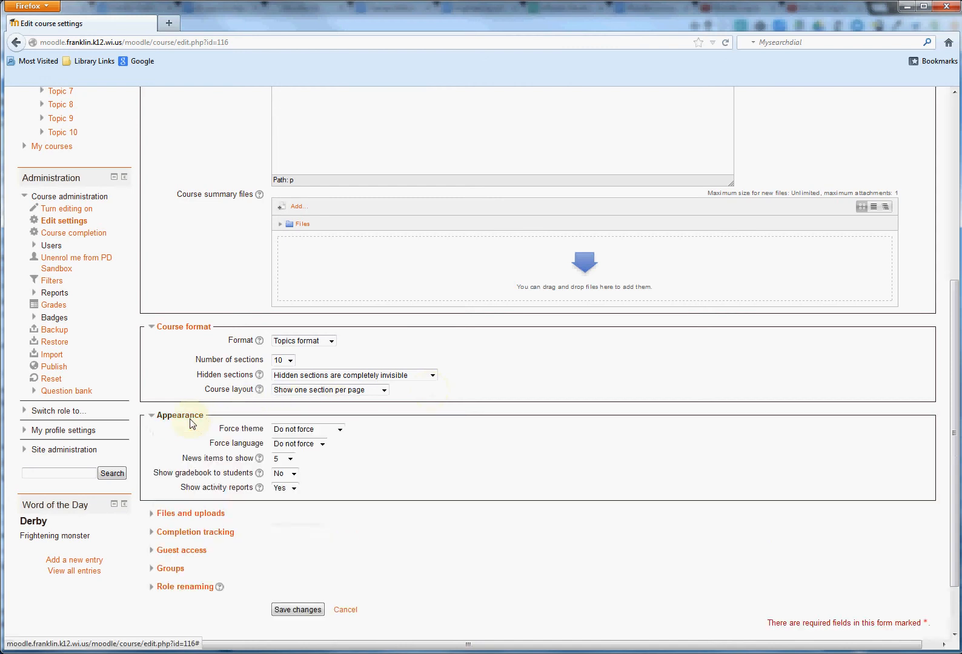
click(340, 430)
mouse_move(341, 464)
mouse_down()
mouse_move(342, 516)
mouse_move(344, 462)
mouse_up()
click(374, 433)
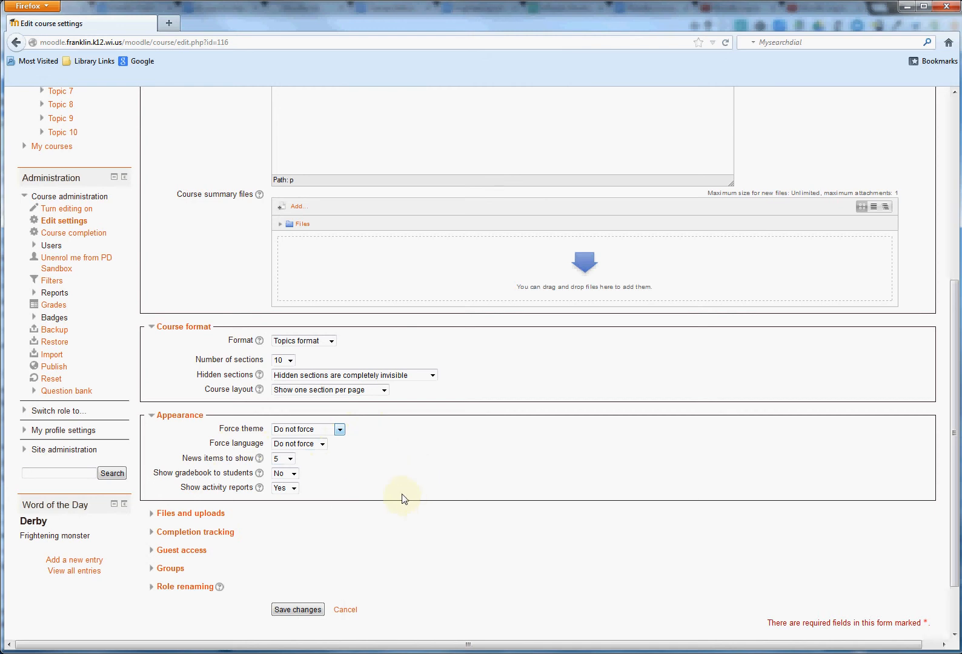
scroll(333, 497, down, 2)
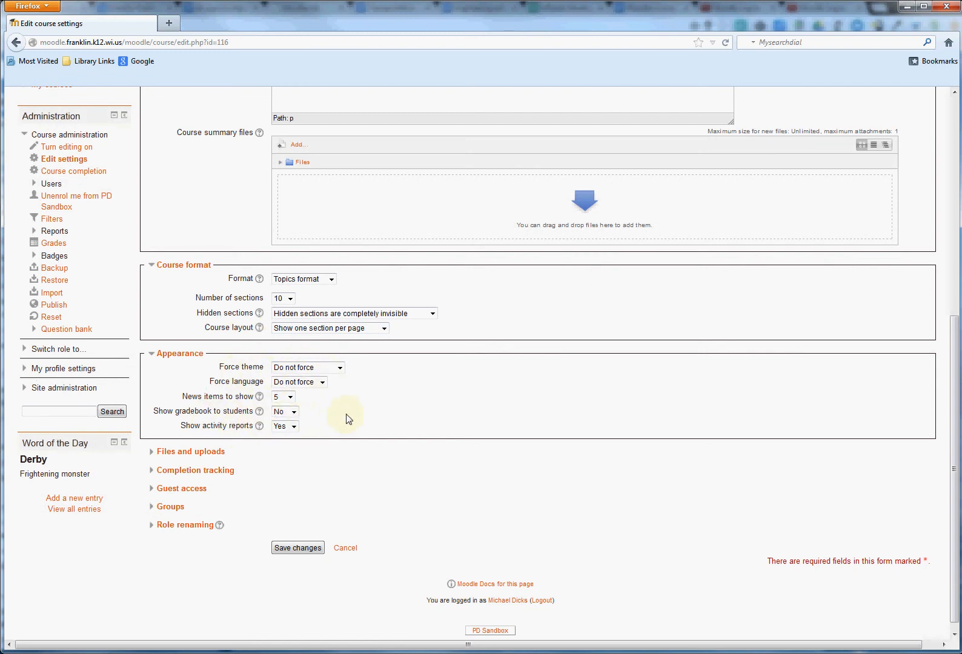
click(195, 358)
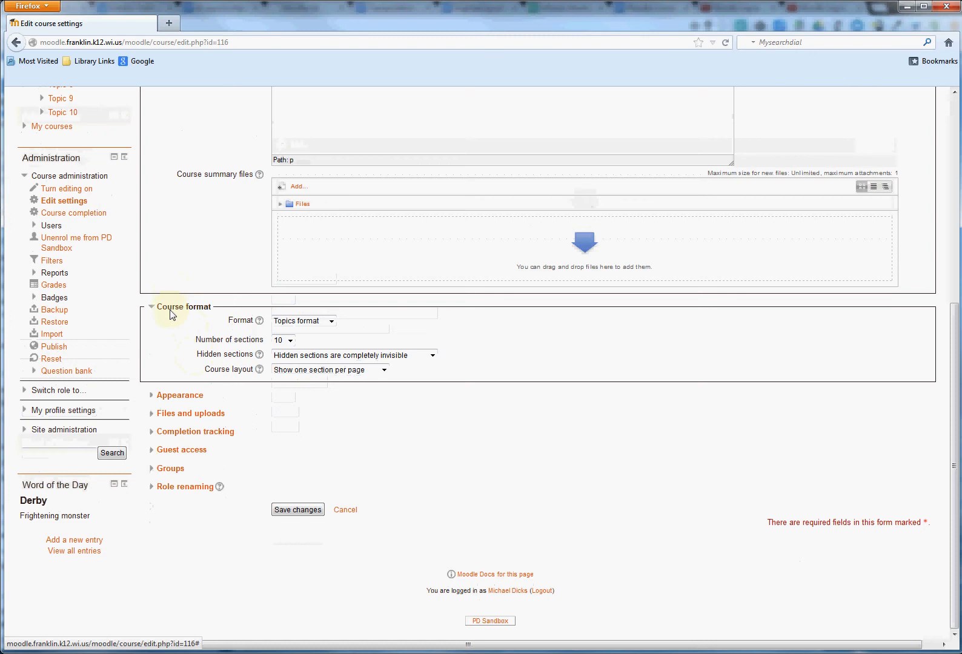
click(171, 310)
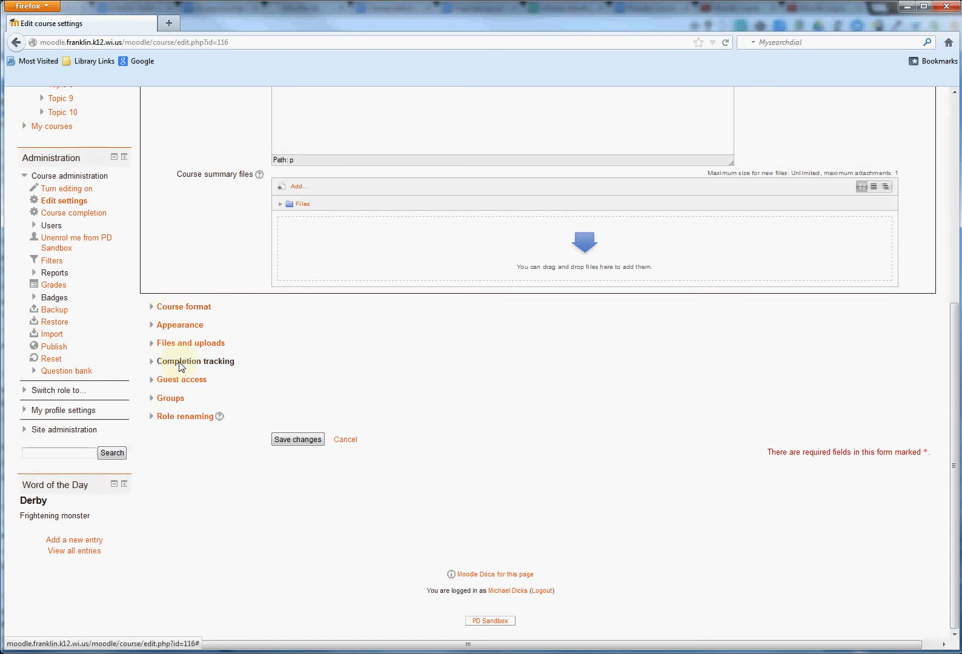
Set the maximum upload size to 10MB in the Files and uploads settings and collapse that section.
click(185, 344)
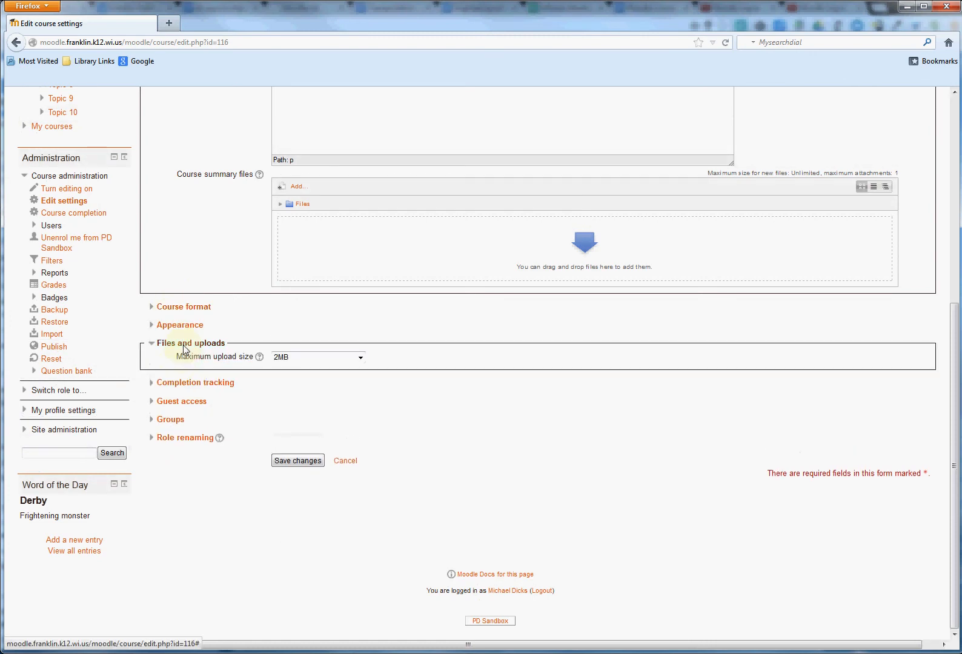
click(361, 358)
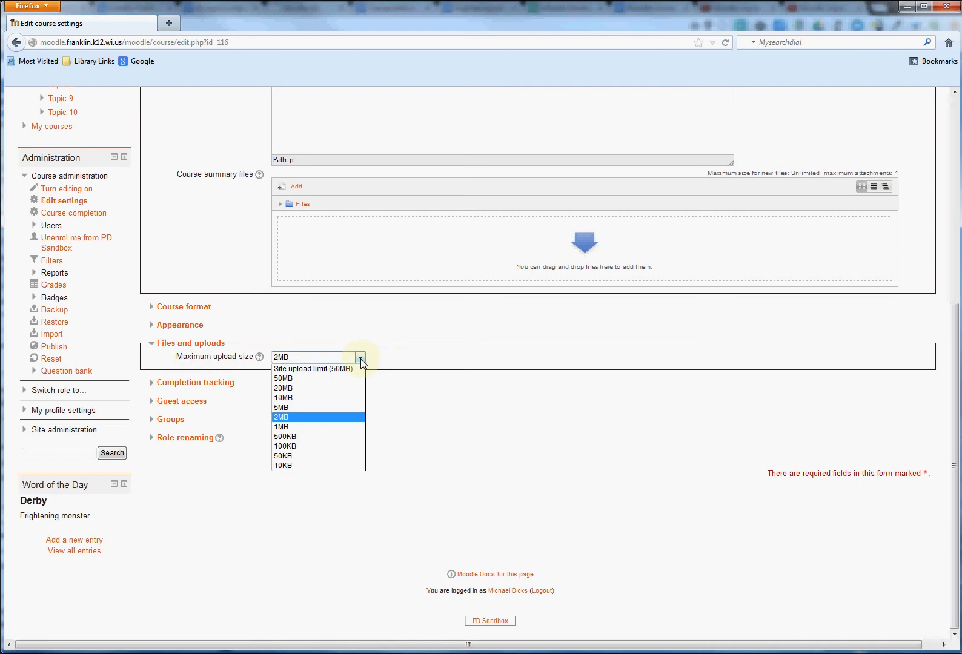
click(346, 402)
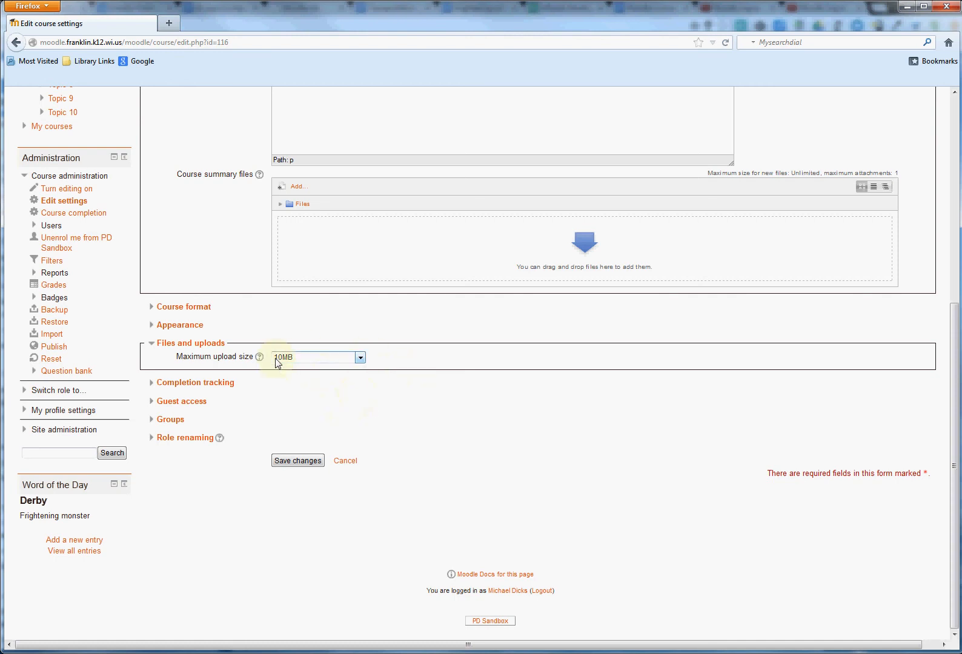
click(358, 358)
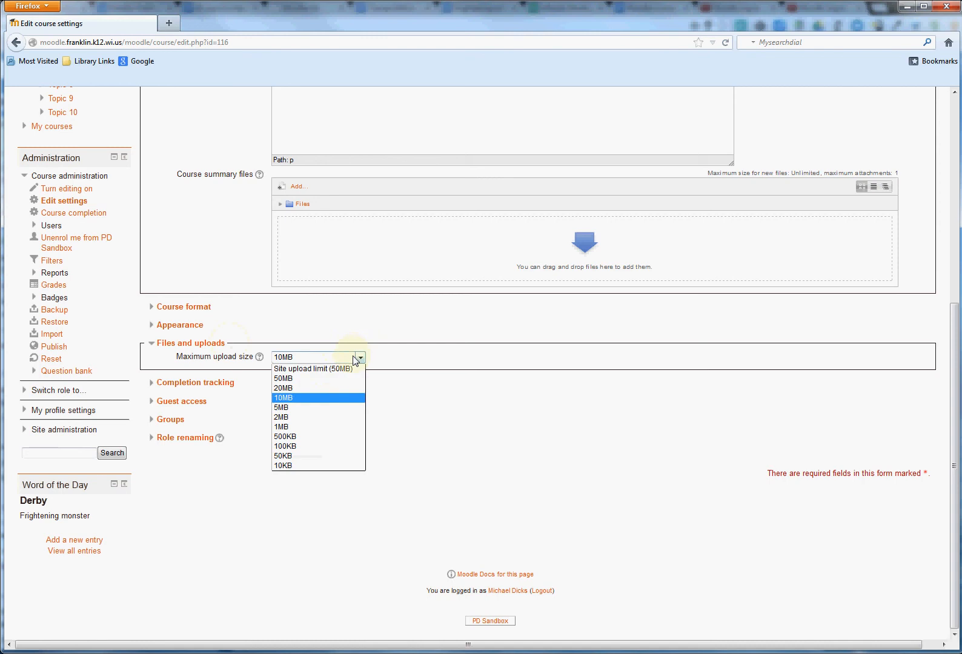
click(329, 407)
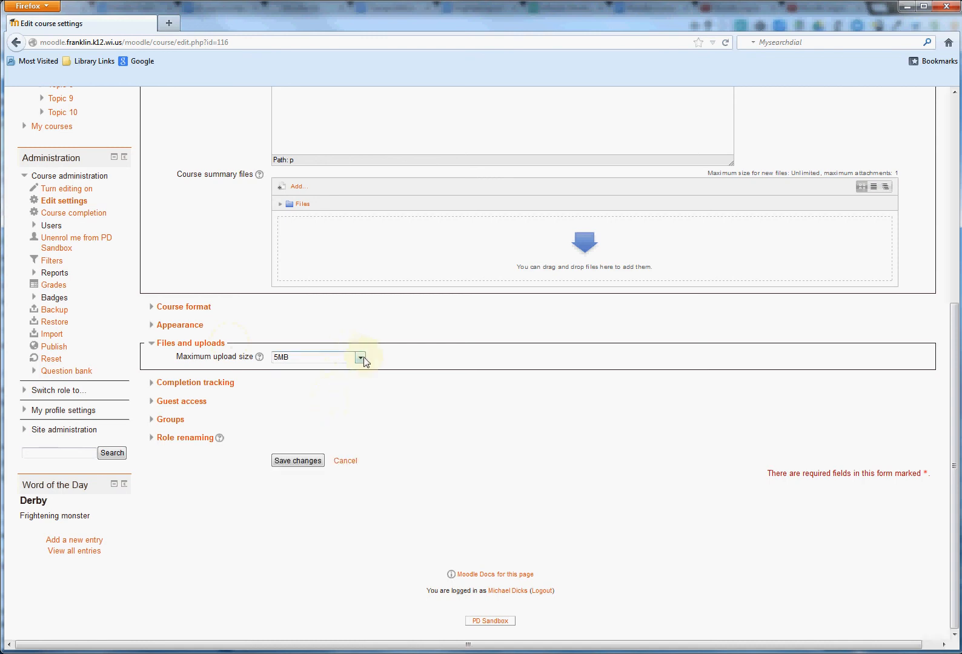
click(363, 361)
click(344, 398)
click(161, 344)
Check whether completion tracking is enabled in the Completion tracking settings.
click(163, 363)
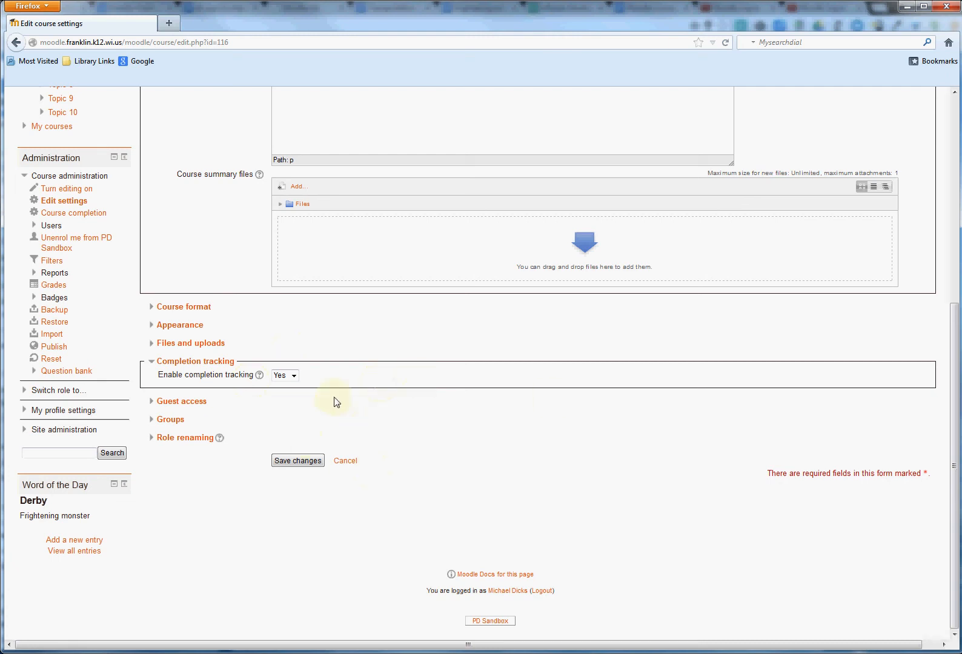
click(166, 362)
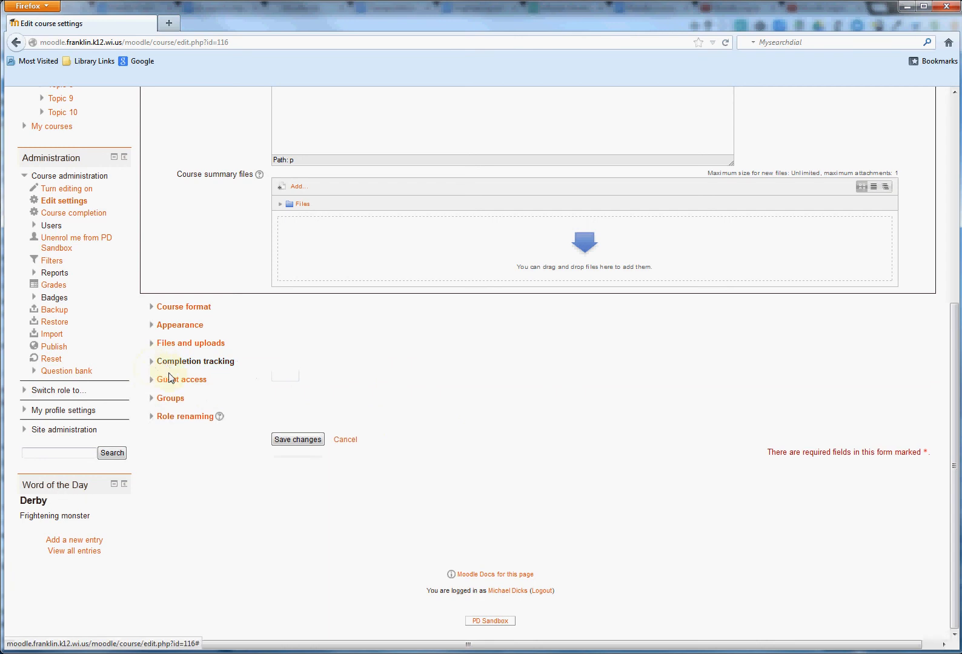
Allow guest access to the course and enter an unmasked guest access password.
click(172, 380)
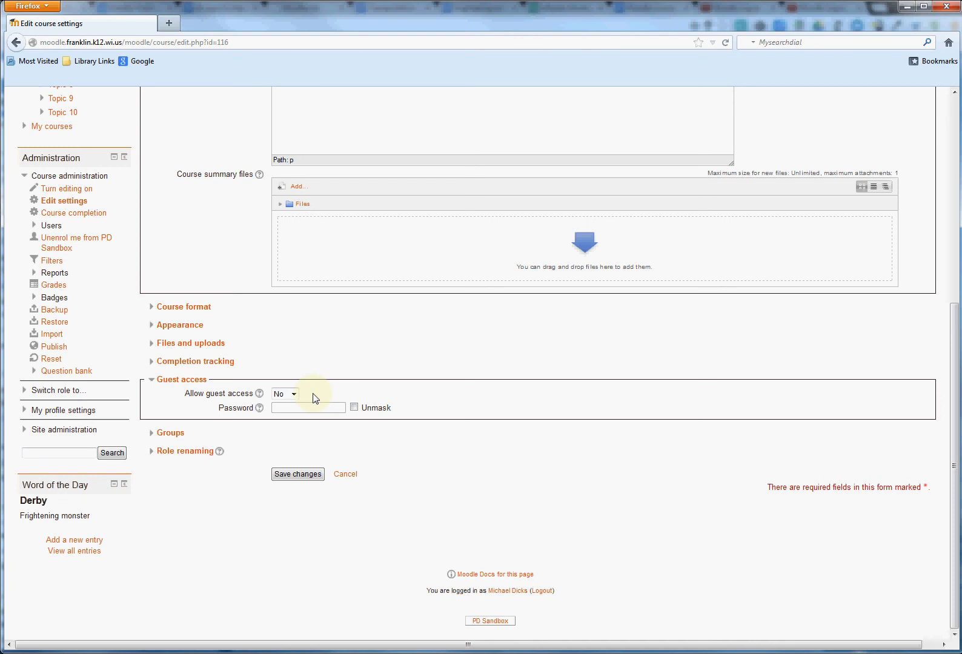
click(294, 395)
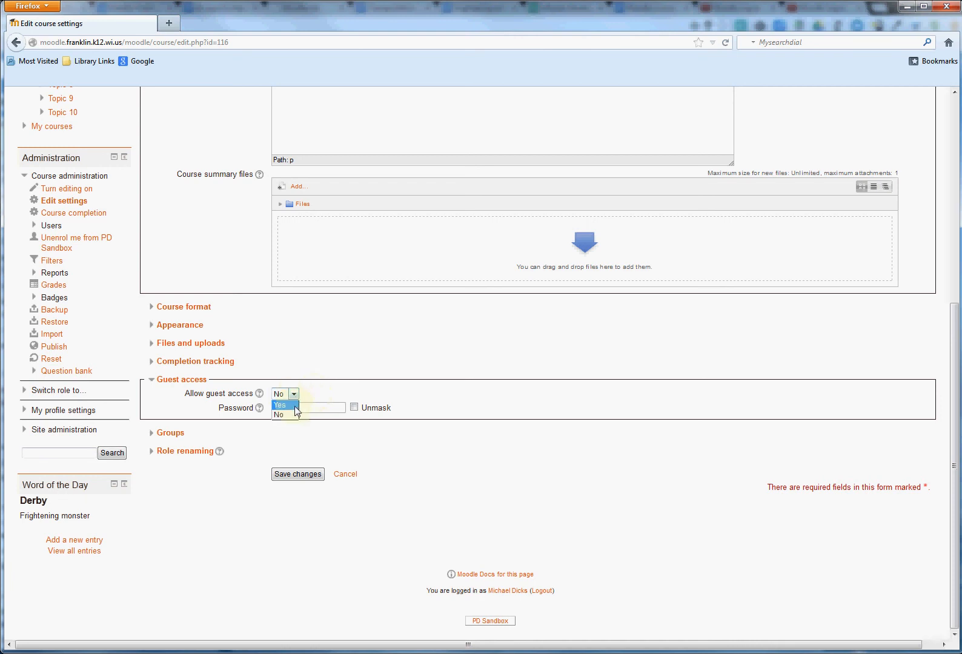
click(295, 406)
click(356, 408)
text(Password)
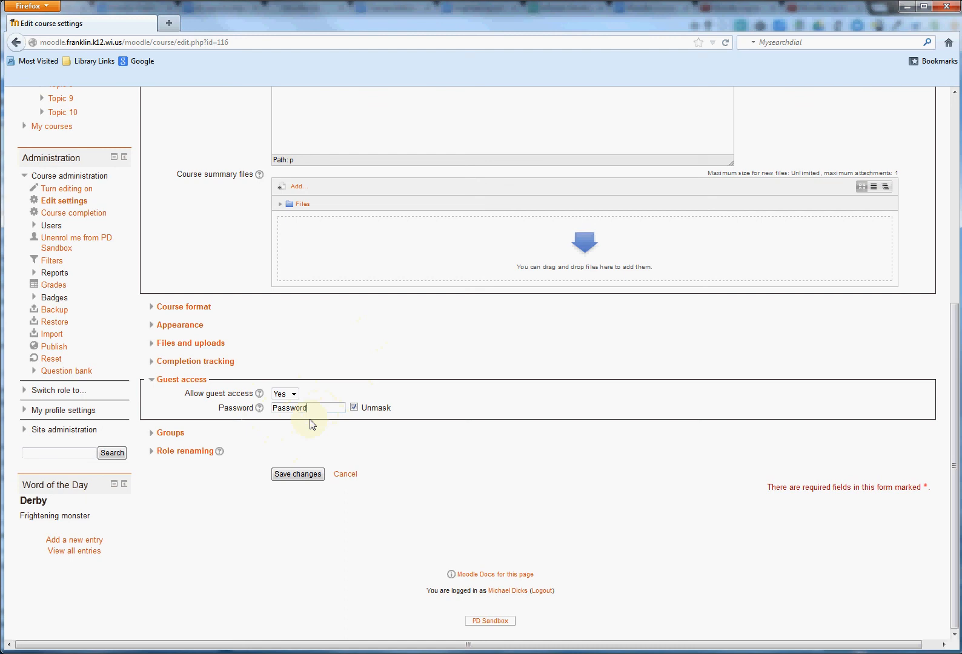
Expand the Groups settings and collapse the Guest access section.
click(175, 437)
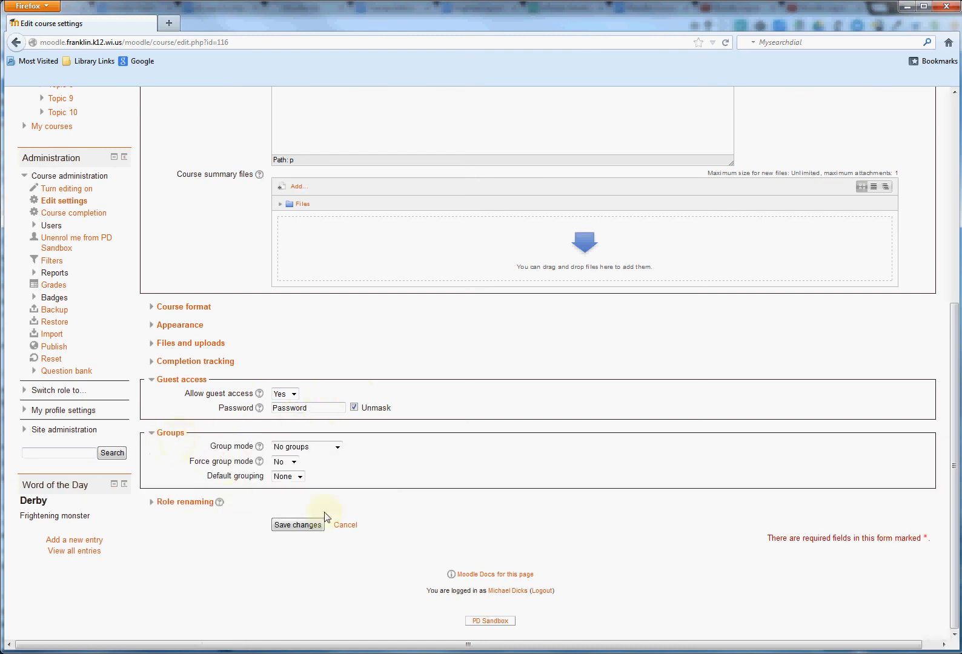
click(184, 380)
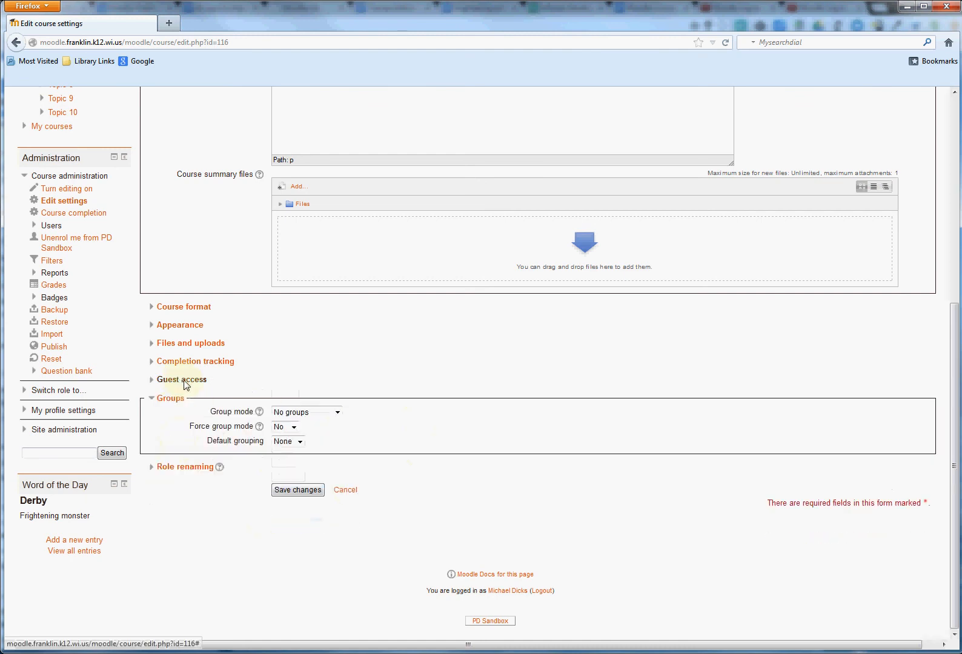
Try Separate groups as the course's group mode, and return it to No groups.
click(337, 413)
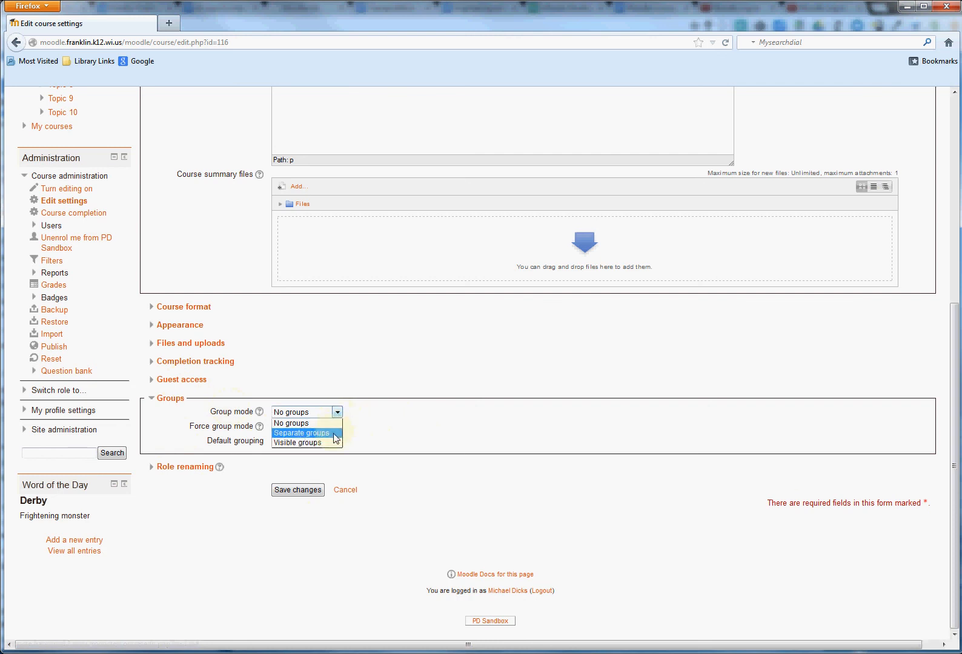
click(336, 434)
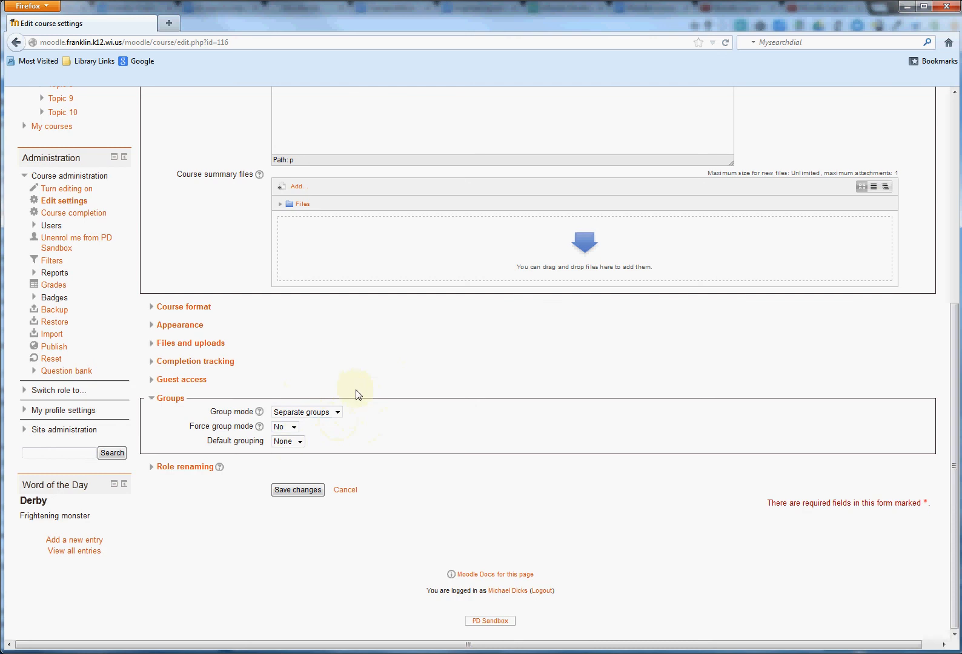
click(337, 414)
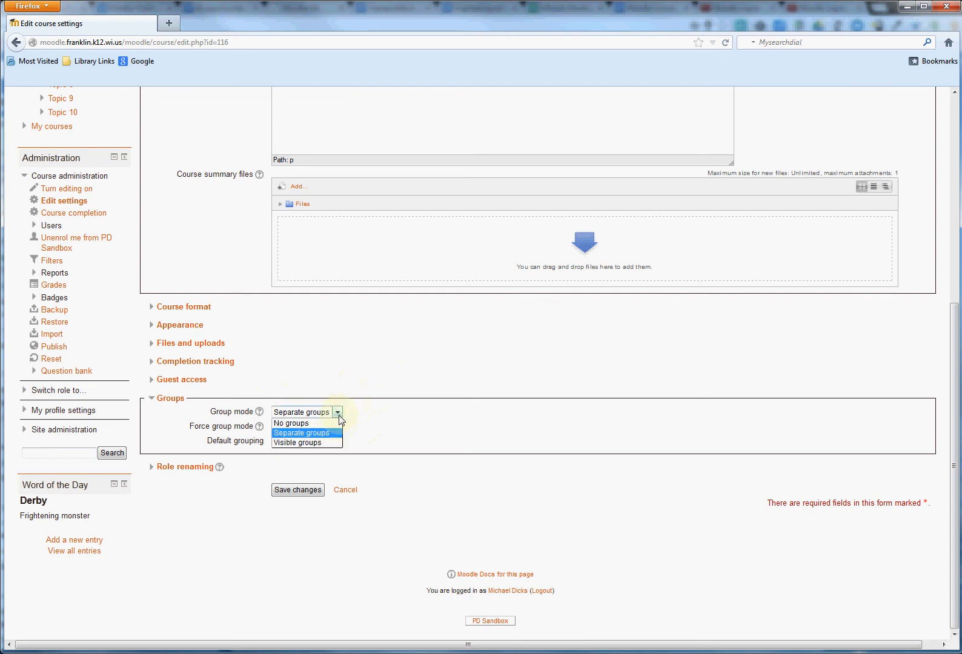
click(335, 424)
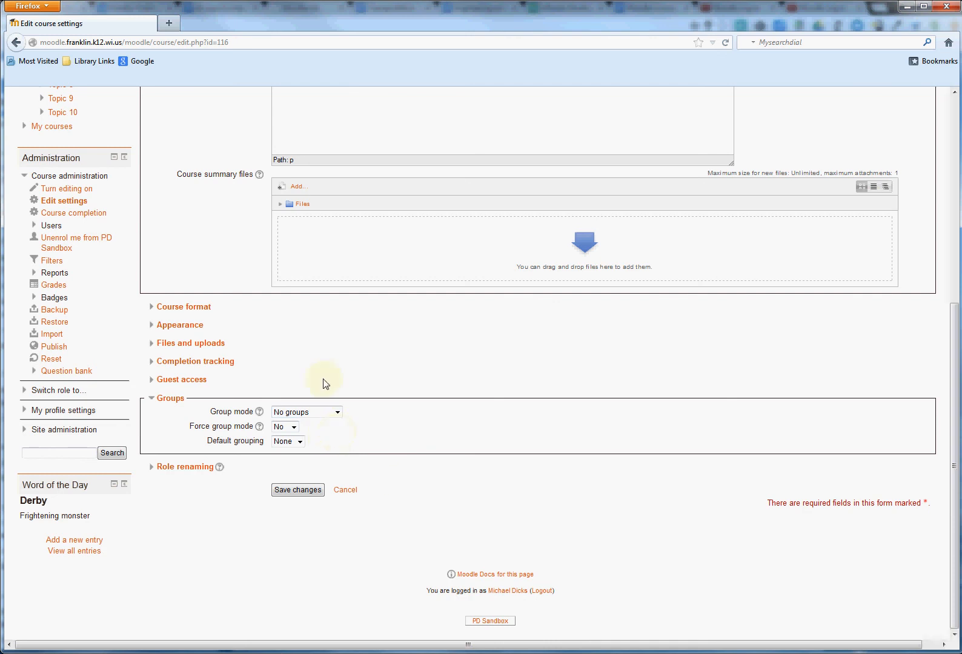
Set the group mode to Separate groups with Force group mode at No, and collapse the Groups section.
click(337, 412)
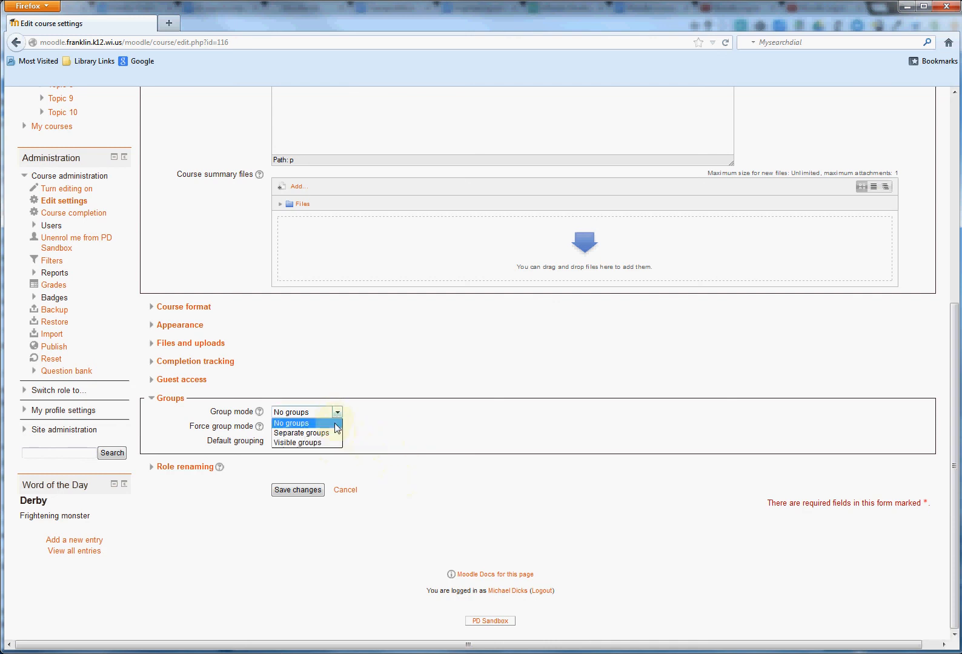
click(330, 432)
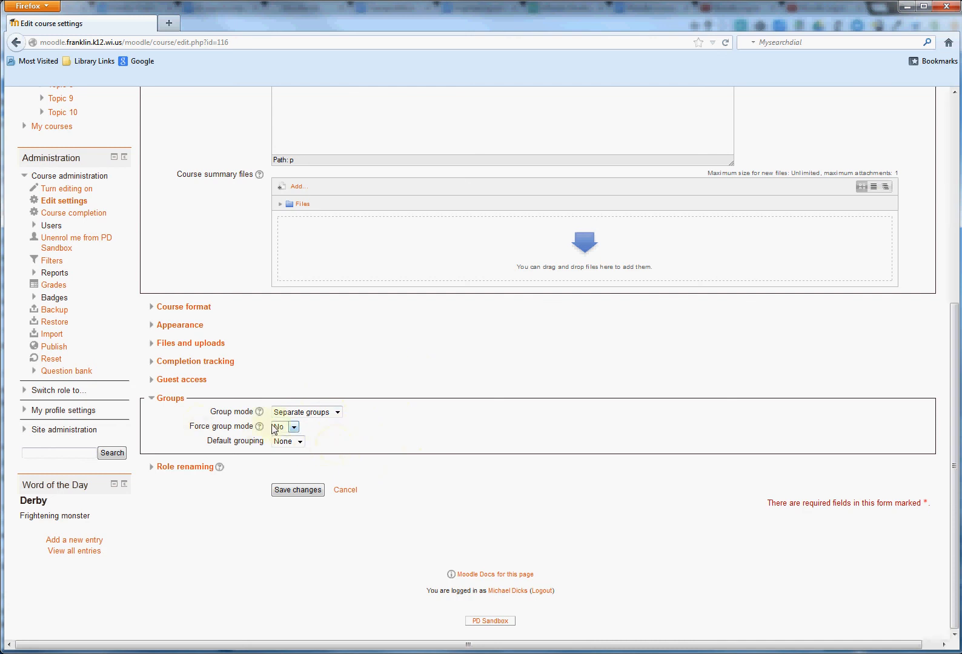
click(295, 428)
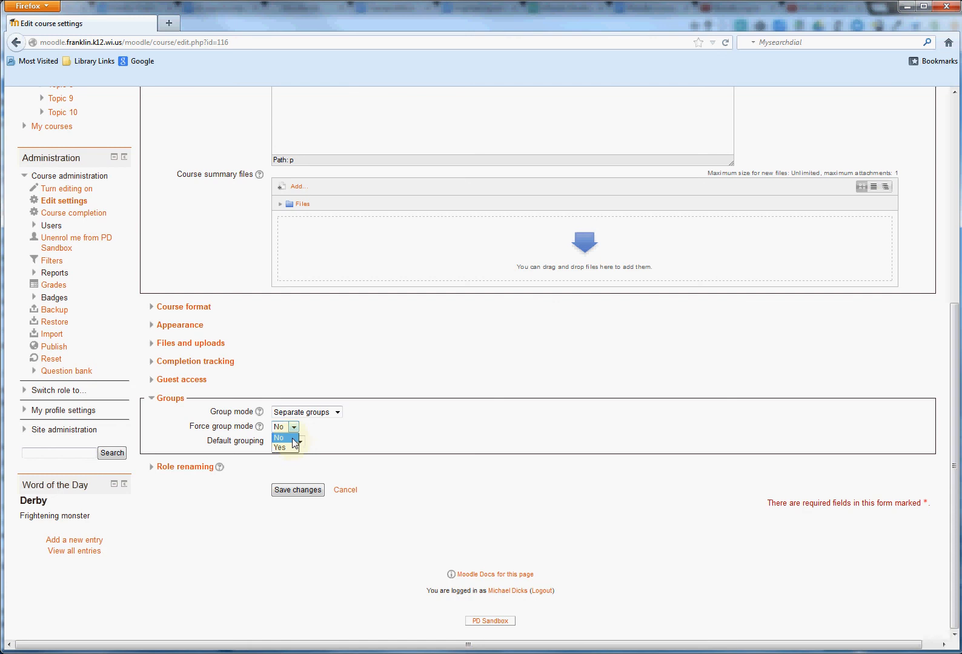
click(278, 438)
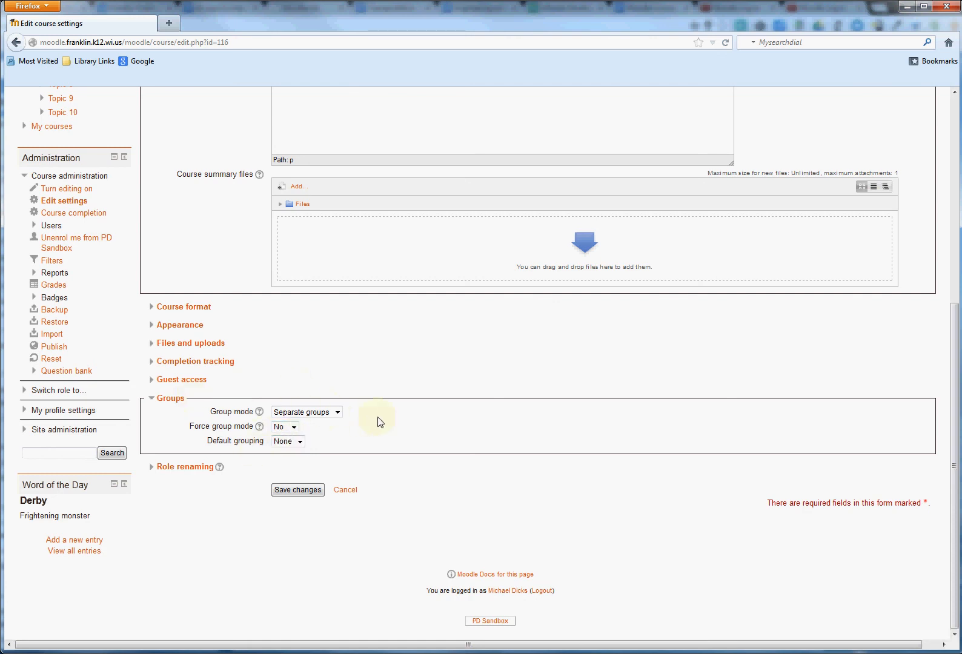
click(162, 398)
Check which role names can be customized in the Role renaming settings, and collapse that section.
click(184, 417)
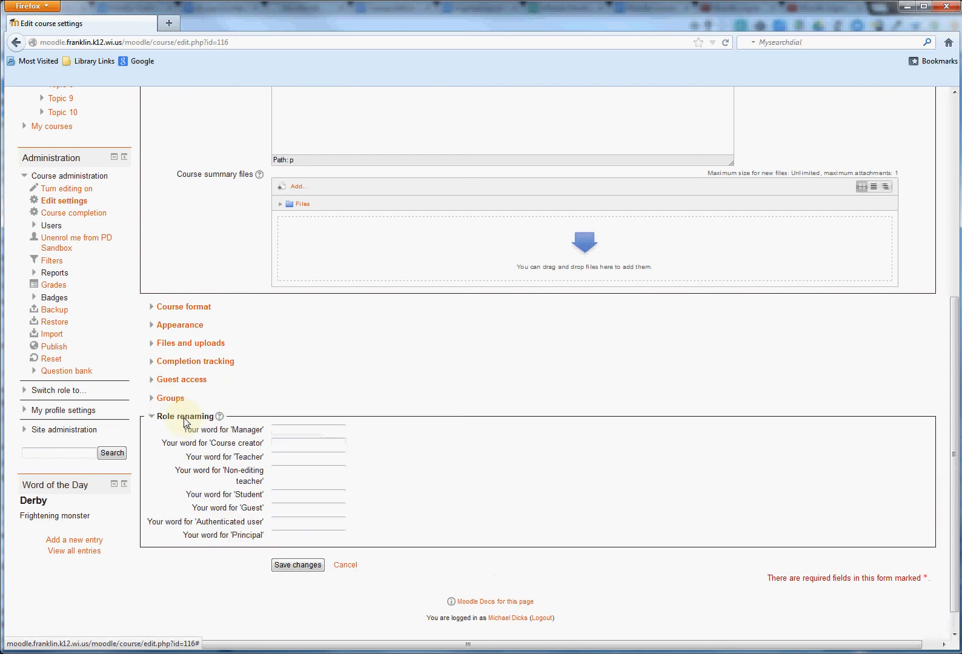
click(230, 506)
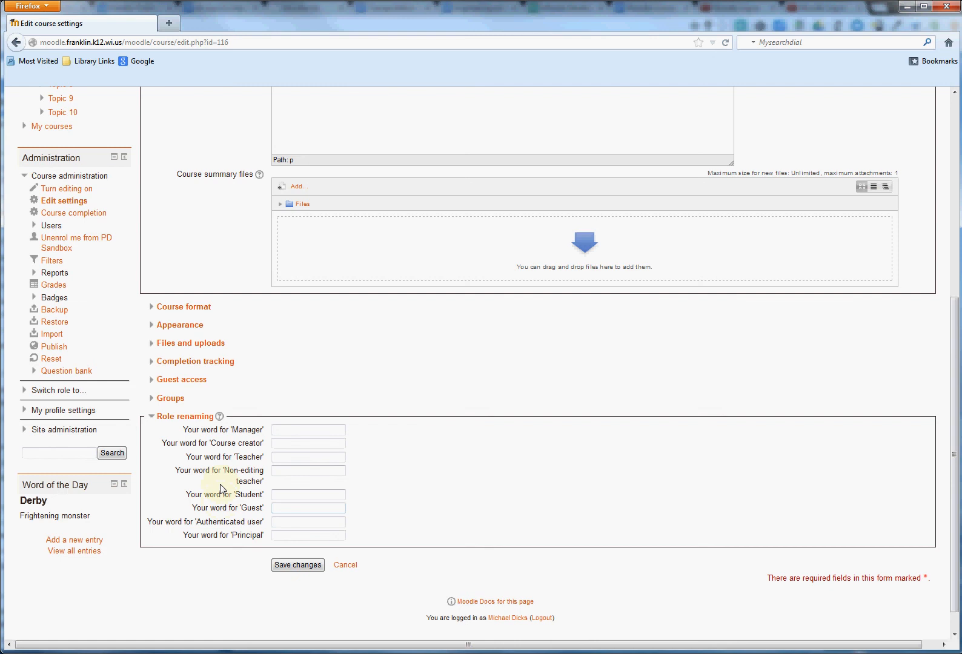
click(167, 423)
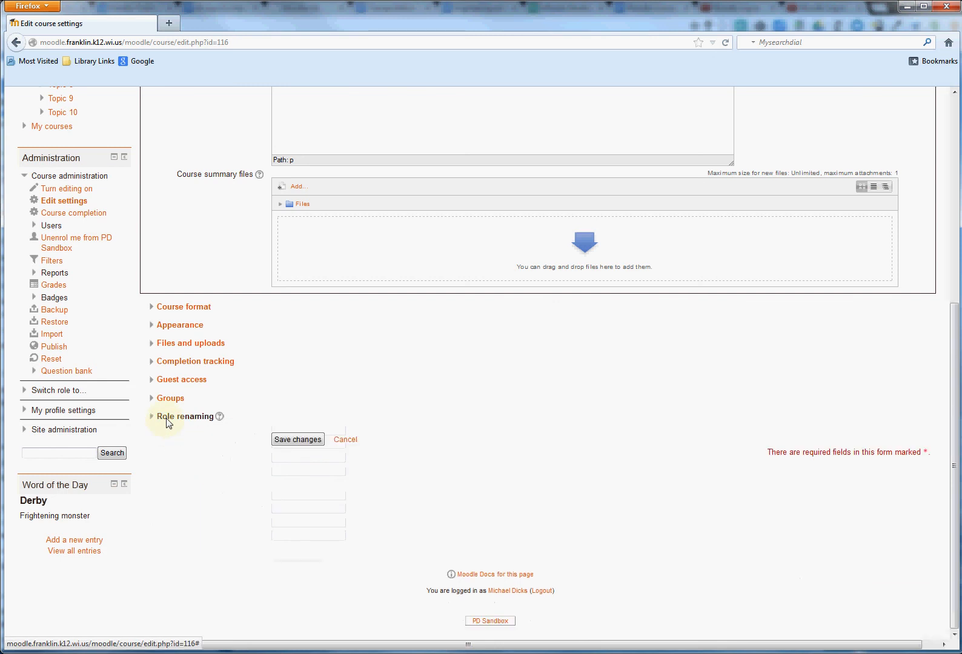
Save the changes to the course settings.
scroll(211, 537, up, 10)
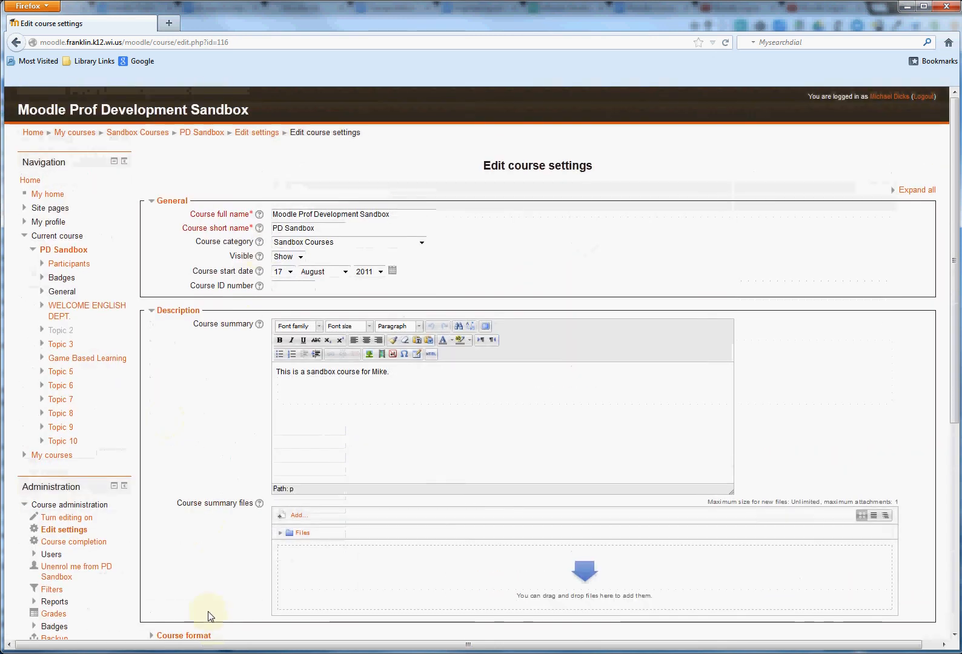
scroll(321, 600, down, 10)
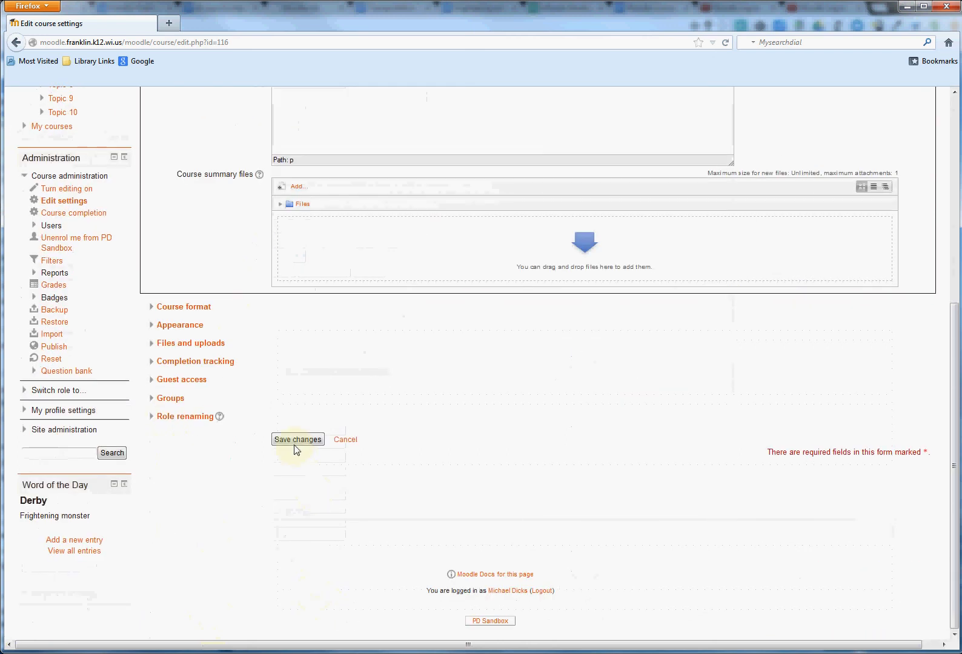
click(297, 442)
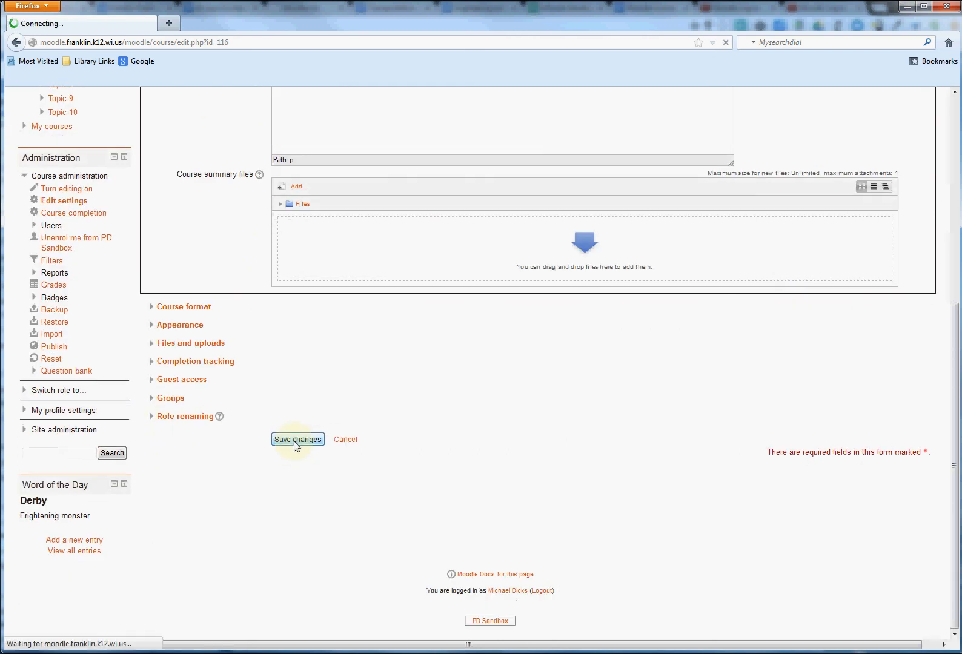